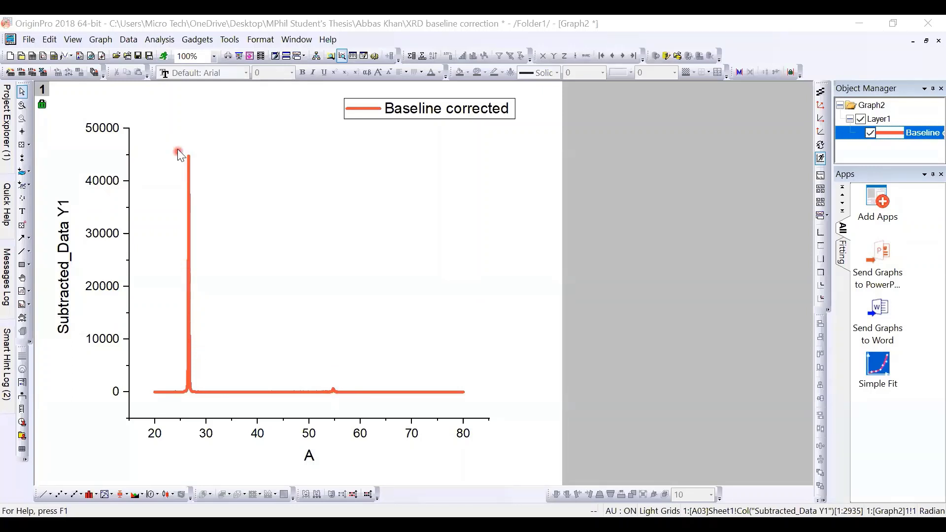
Open the Multiple Peak Fit dialog from Analysis > Peaks and Baseline for the Baseline corrected curve.
left_click(167, 41)
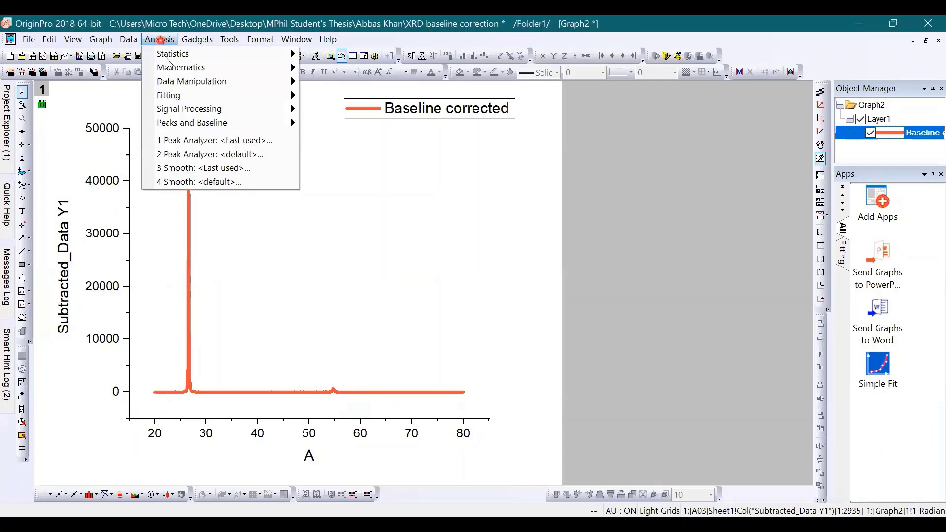
mouse_move(191, 123)
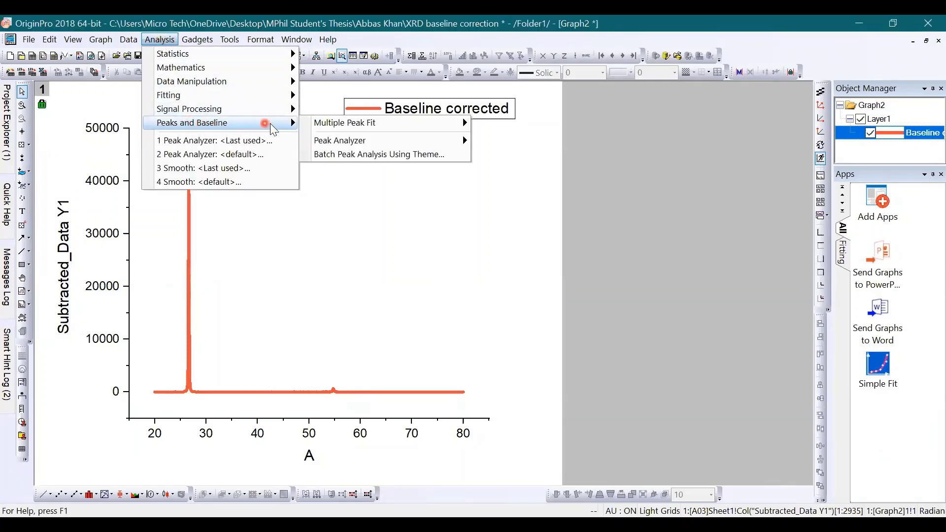
mouse_move(352, 125)
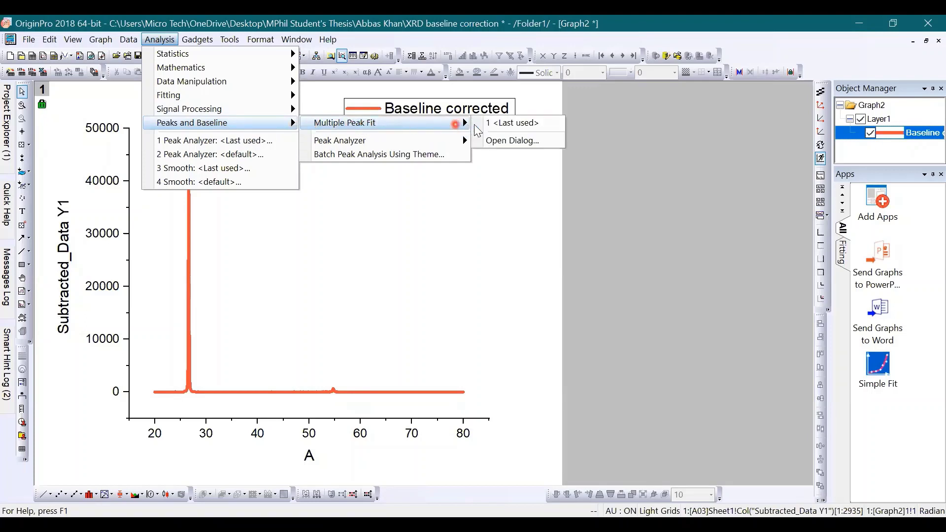
left_click(518, 143)
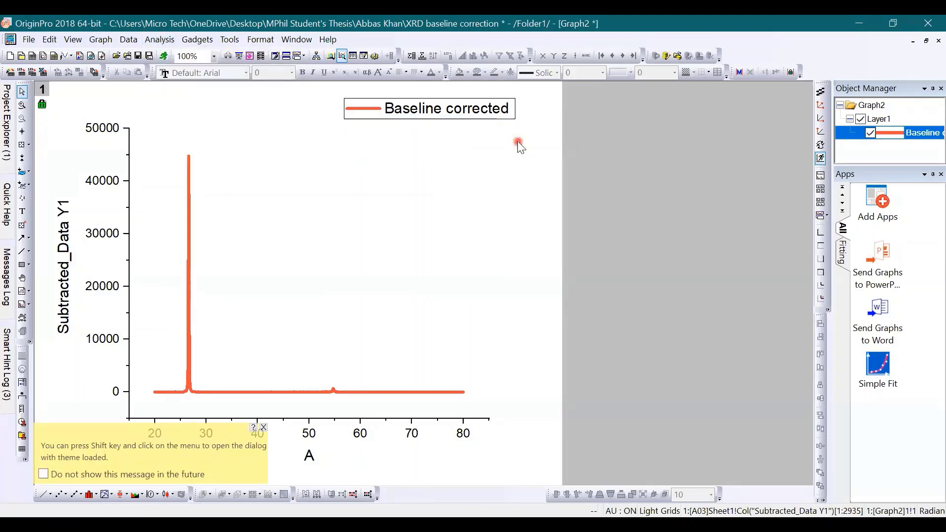
Dismiss the theme hint, choose Gaussian as the peak function, and start peak picking.
left_click(264, 428)
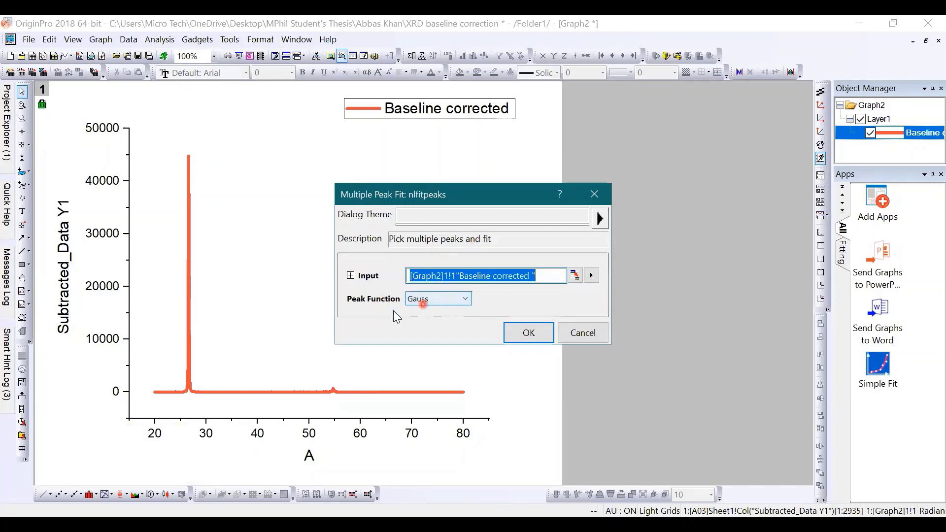
left_click(465, 299)
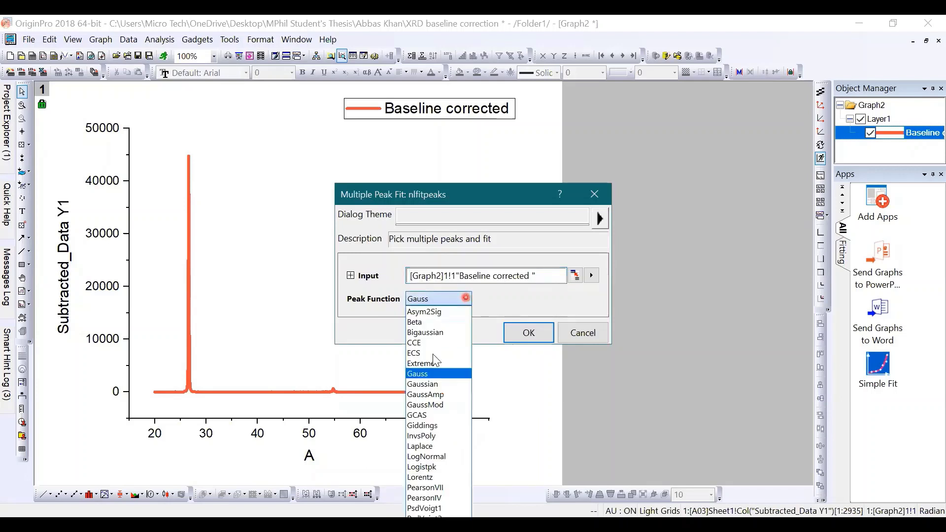
left_click(428, 384)
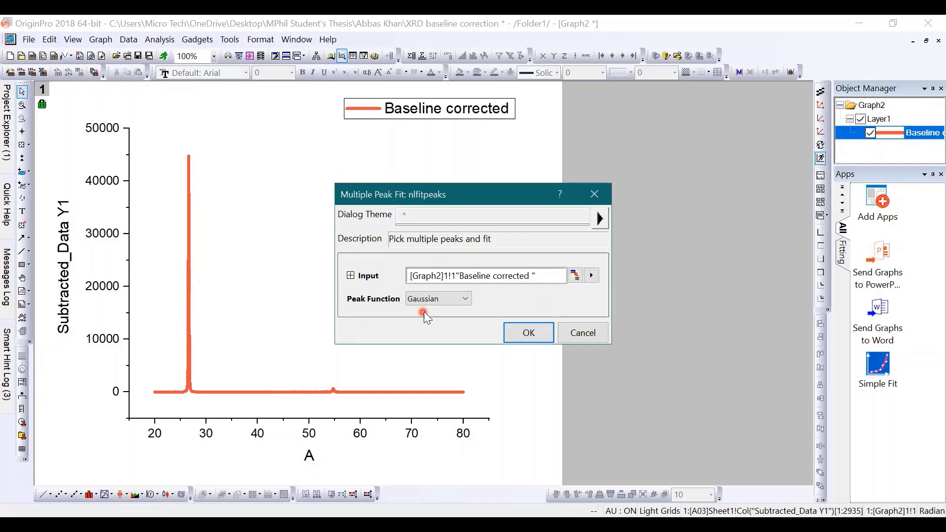
left_click(529, 335)
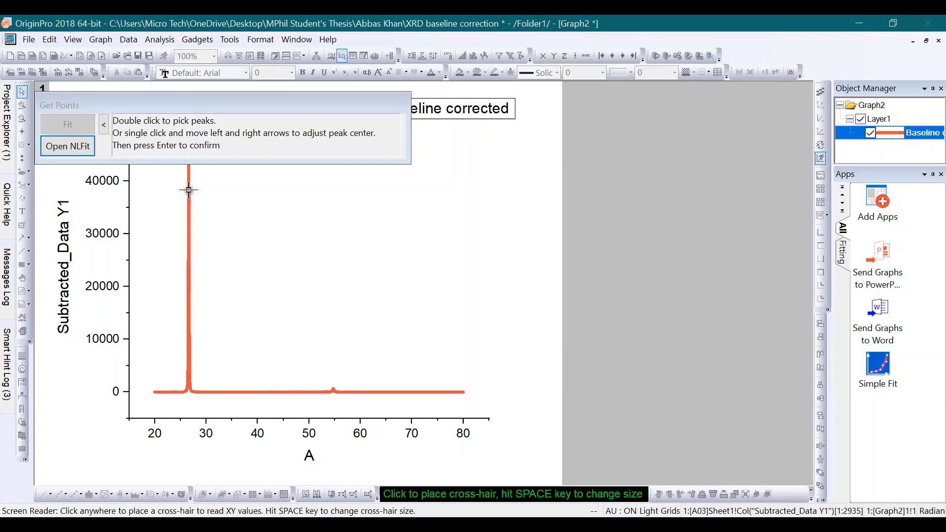
Pick the tall peak near 26.63 and the small peak near 55.00, then open NLFit.
double_click(189, 183)
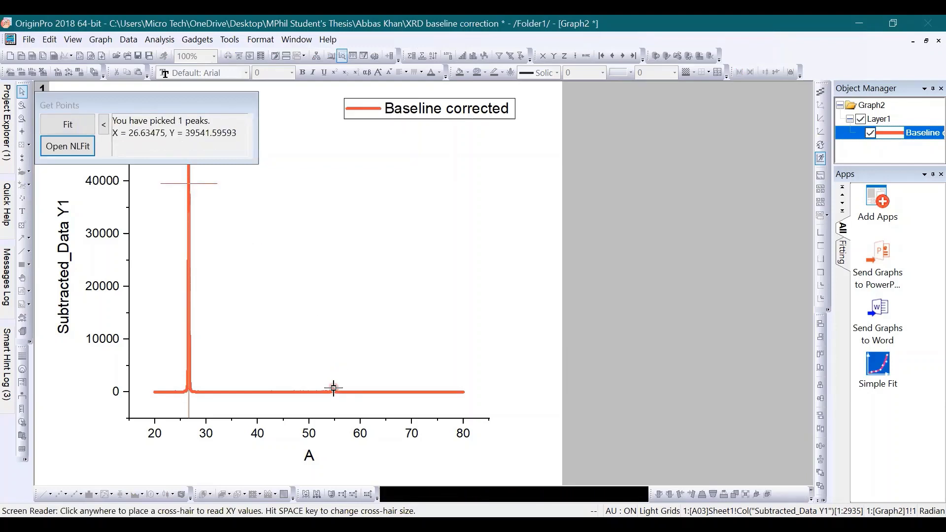
double_click(334, 389)
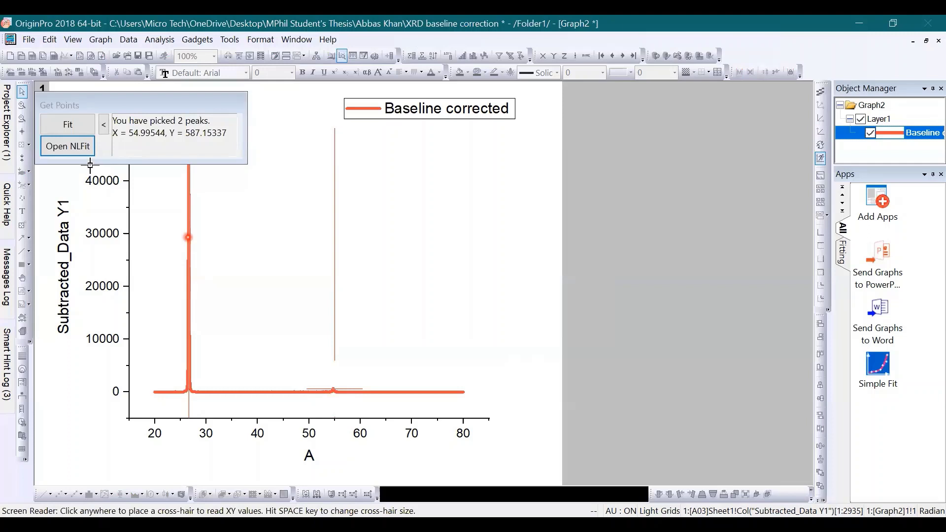
left_click(67, 151)
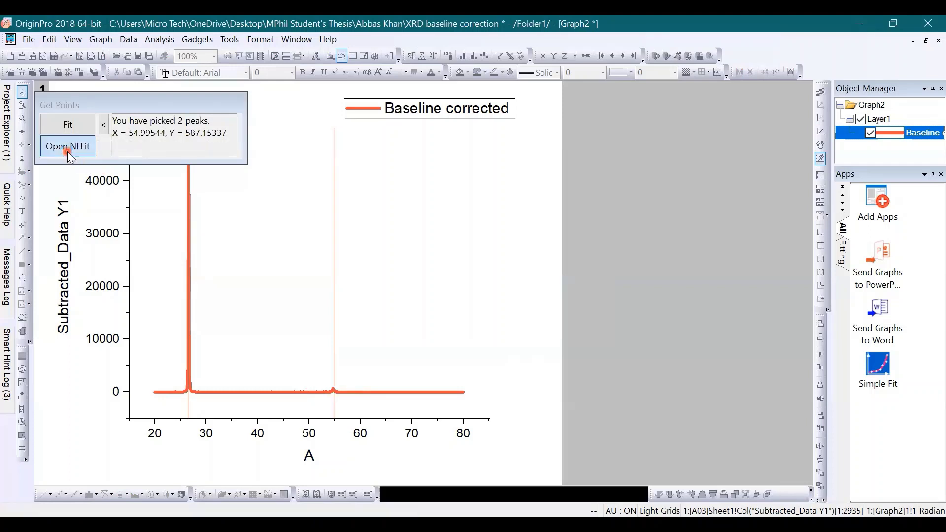
Iterate the two-peak Gaussian fit until it converges at R-Square 0.99305, then finish.
left_click(408, 226)
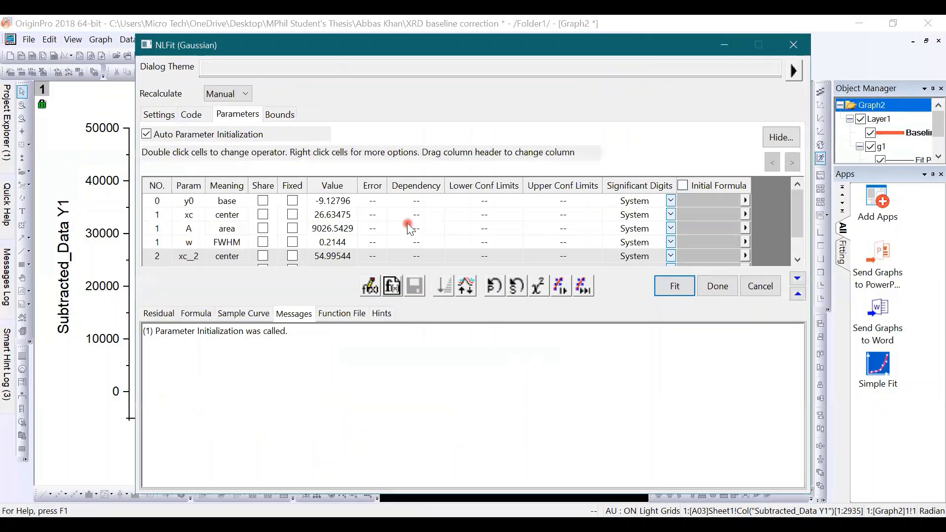
left_click(323, 231)
left_click(170, 229)
left_click(192, 235)
left_click(242, 204)
left_click(240, 250)
left_click(237, 216)
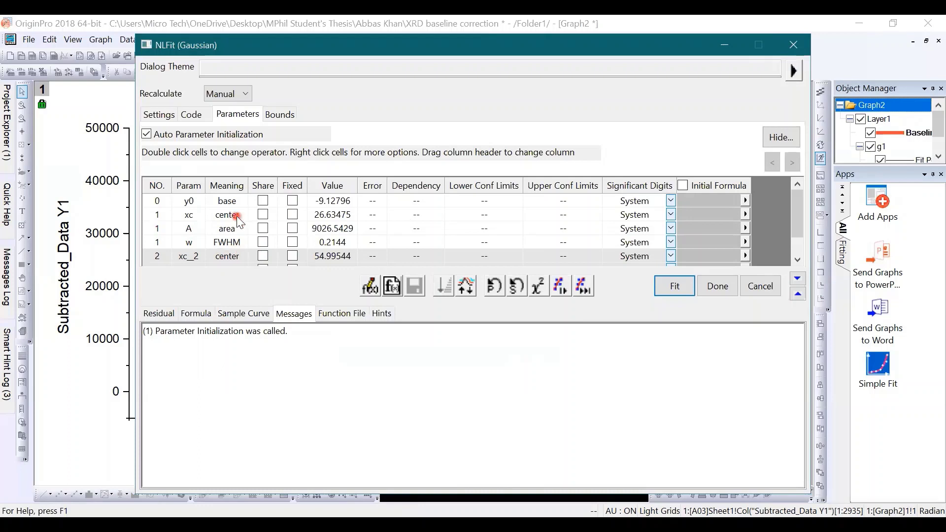
left_click(245, 261)
left_click(270, 246)
left_click(269, 273)
left_click(583, 292)
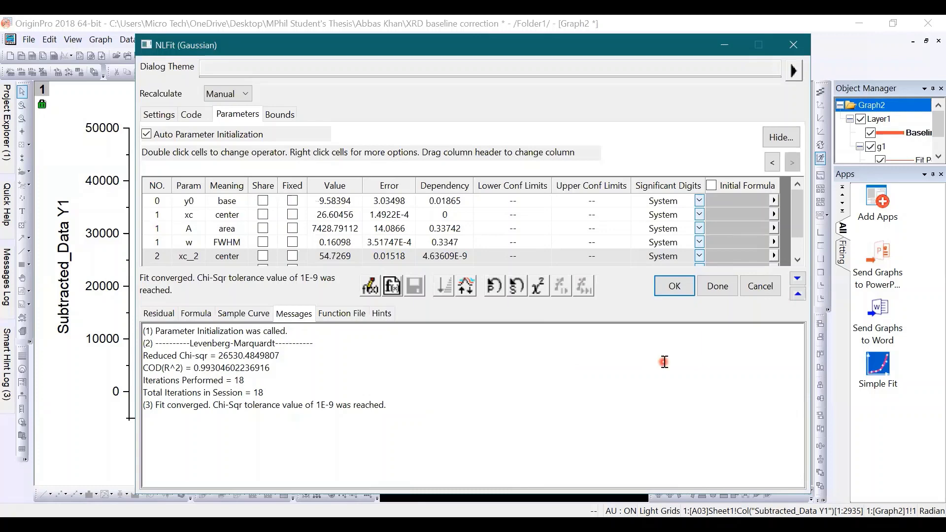
left_click(719, 286)
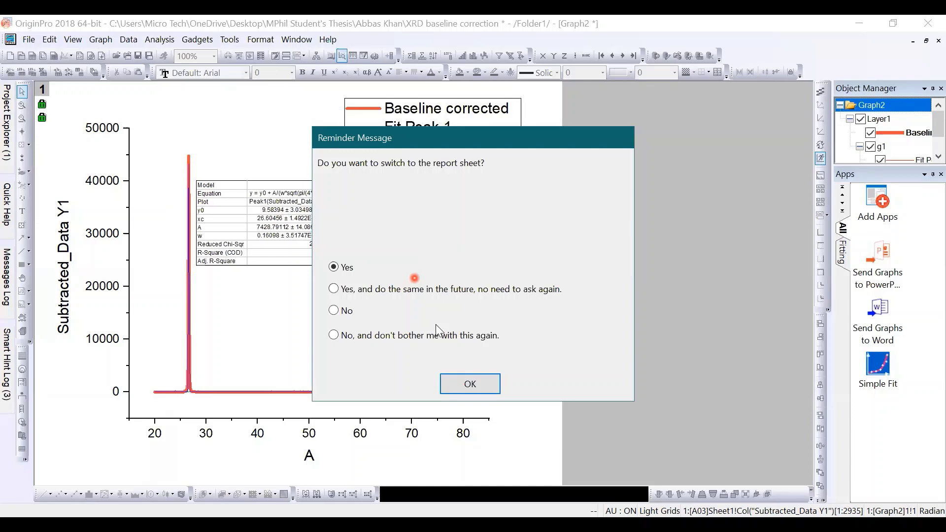
Switch to the nlfitpeaks1 report sheet and dismiss the repeat-analysis hint.
left_click(469, 385)
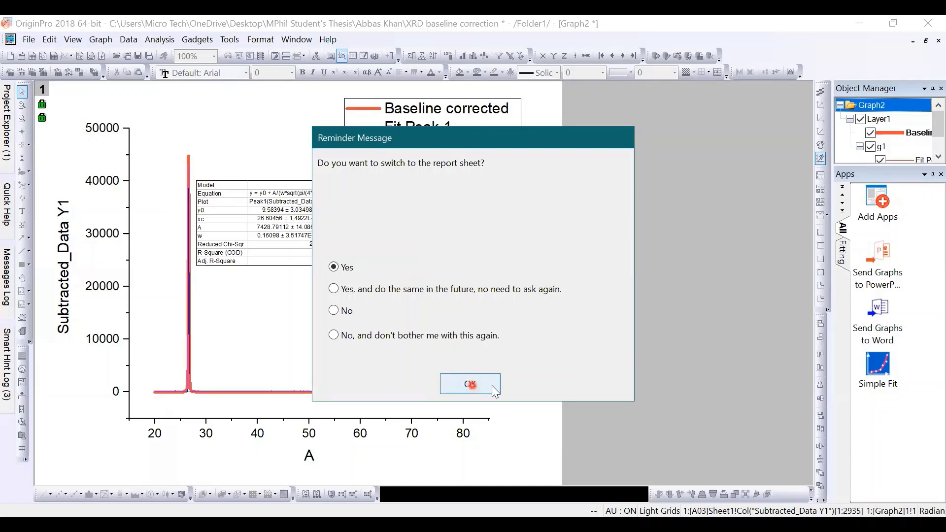
left_click(472, 386)
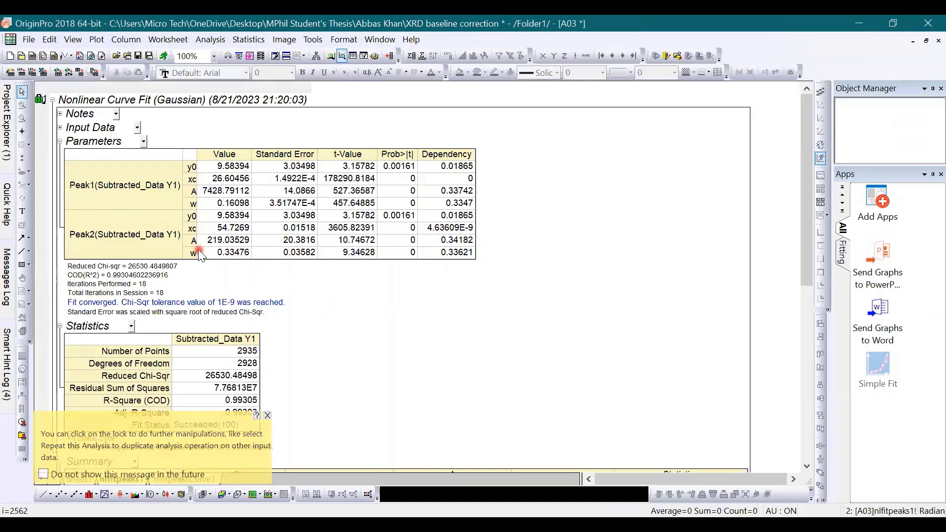
left_click(157, 272)
left_click(319, 265)
left_click(283, 252)
left_click(267, 419)
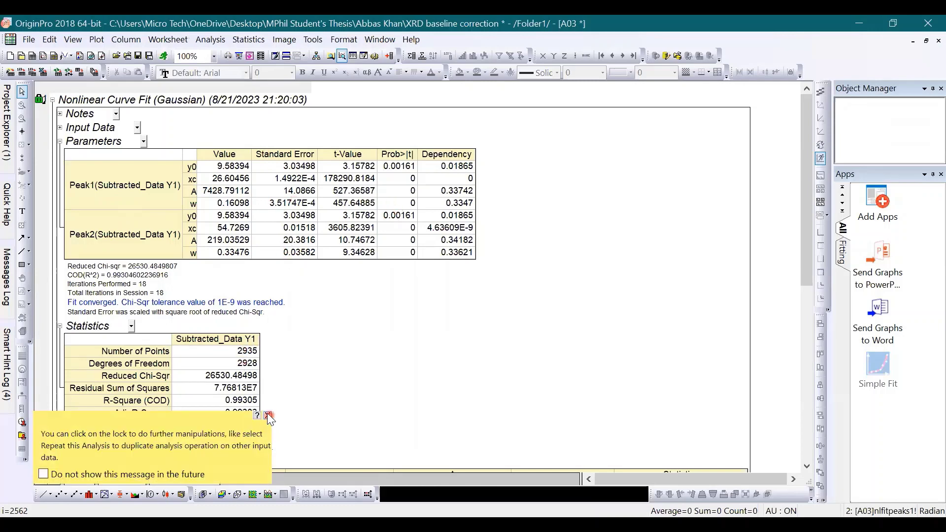
left_click(806, 217)
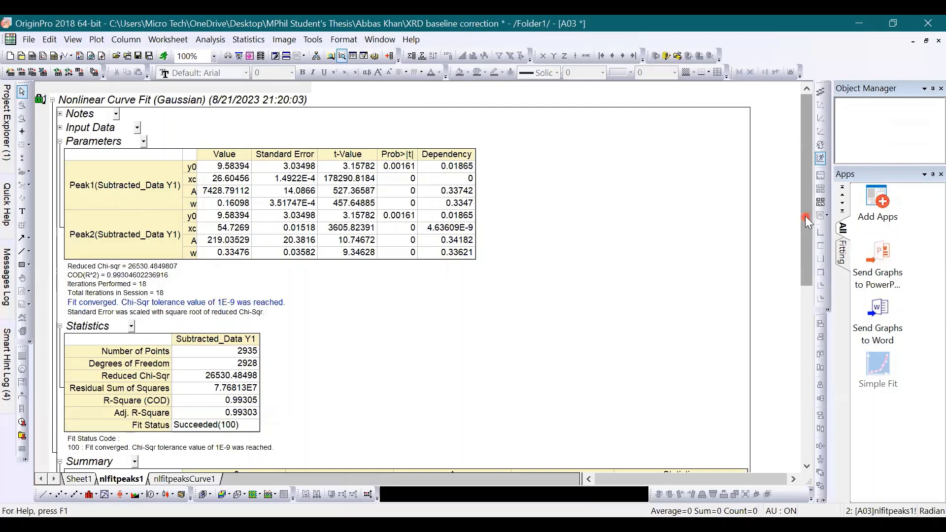
In the Summary table, select peak centres 26.60456, 54.7269 and FWHM values 0.16098, 0.33476.
left_click_drag(807, 215, 798, 369)
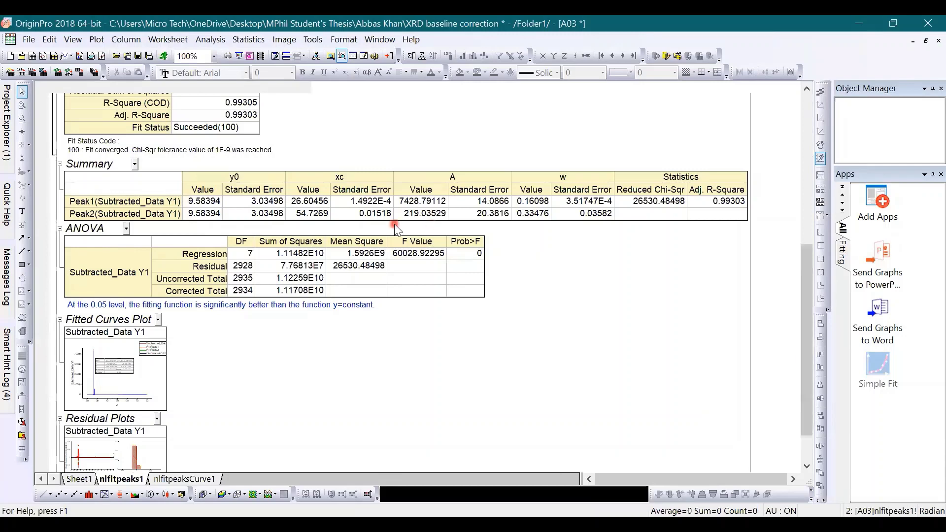
scroll(454, 176, "up", 2)
left_click(454, 176)
left_click(314, 254)
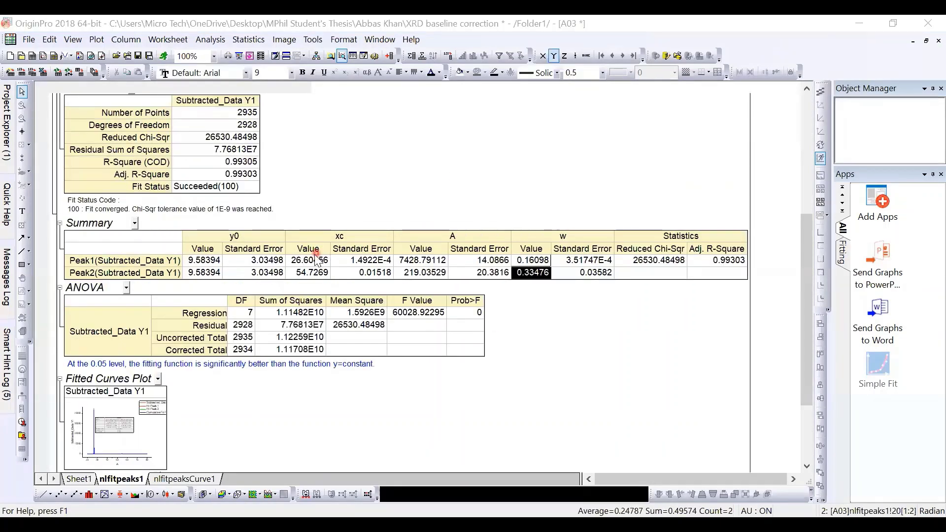
left_click(127, 272)
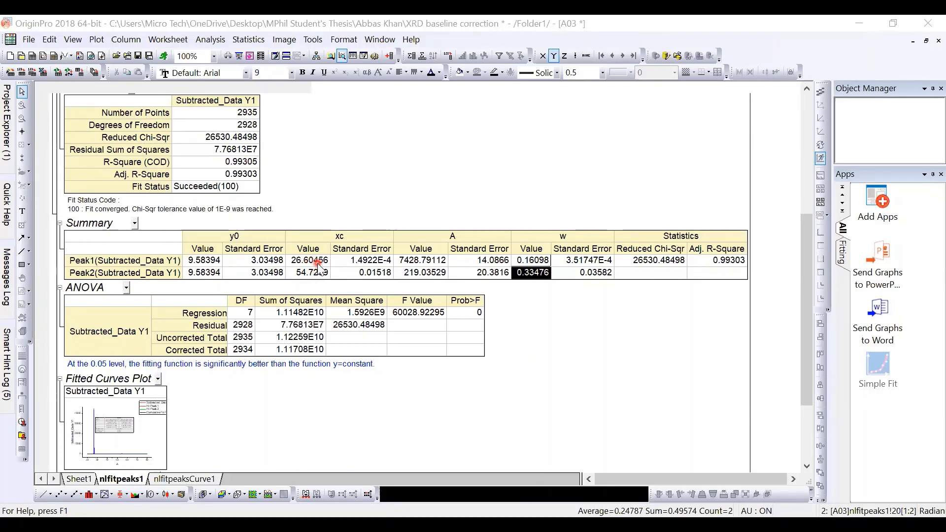
left_click_drag(318, 261, 318, 273)
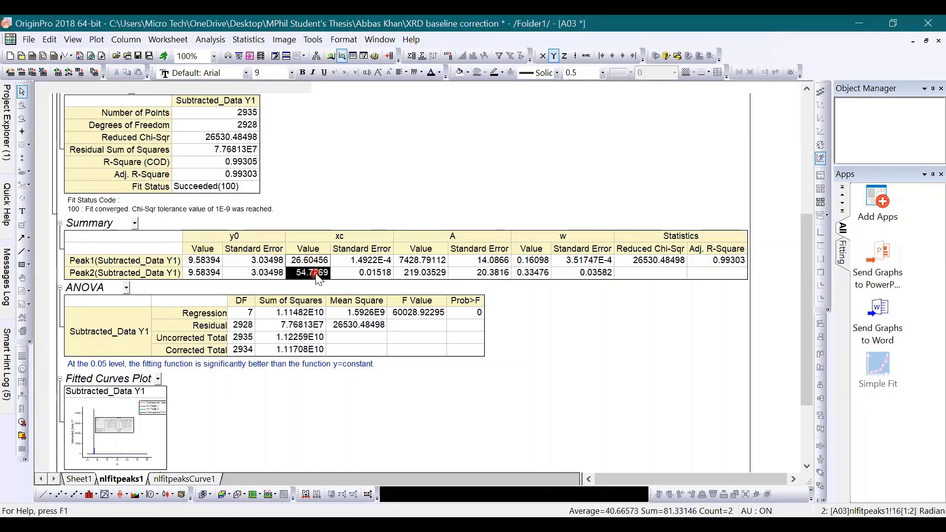
left_click(533, 260)
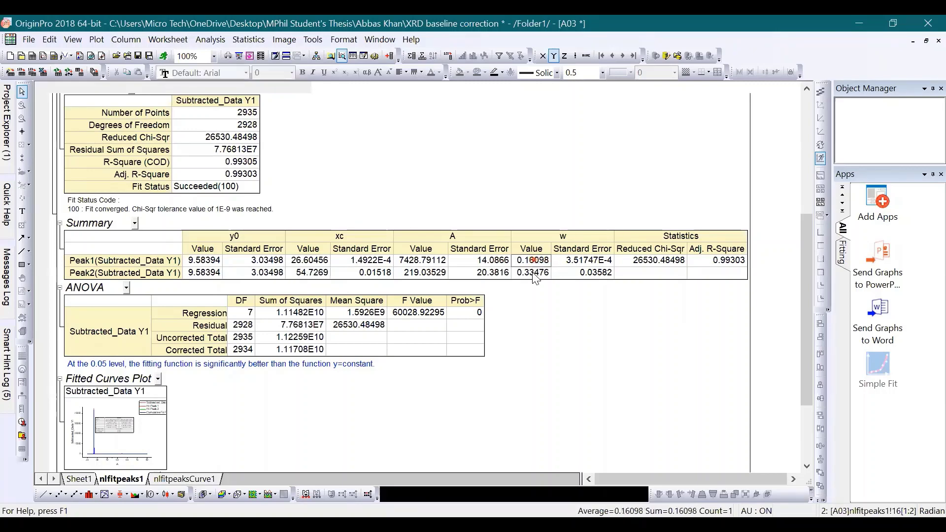
left_click_drag(533, 274, 533, 272)
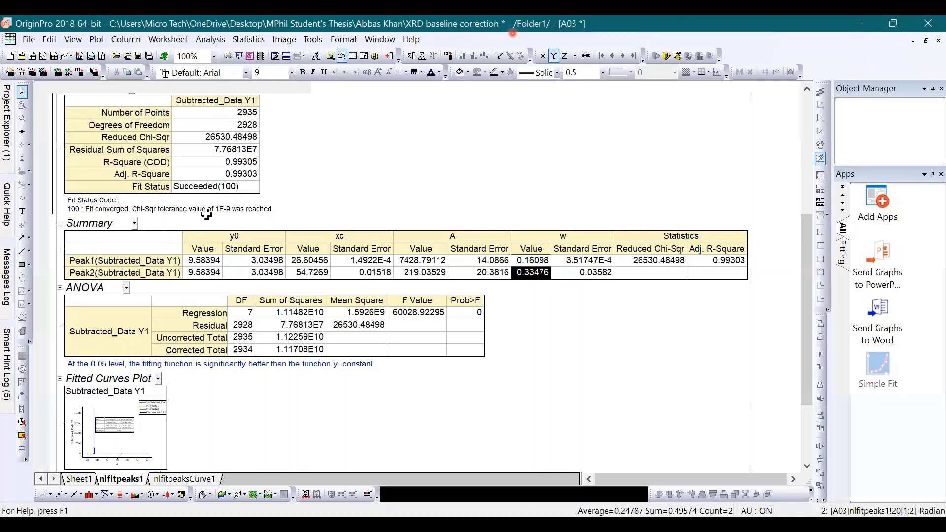
In Excel, check the C1 heading and the Scherrer formula in C2 giving 50.69 nm.
key("alt+Tab")
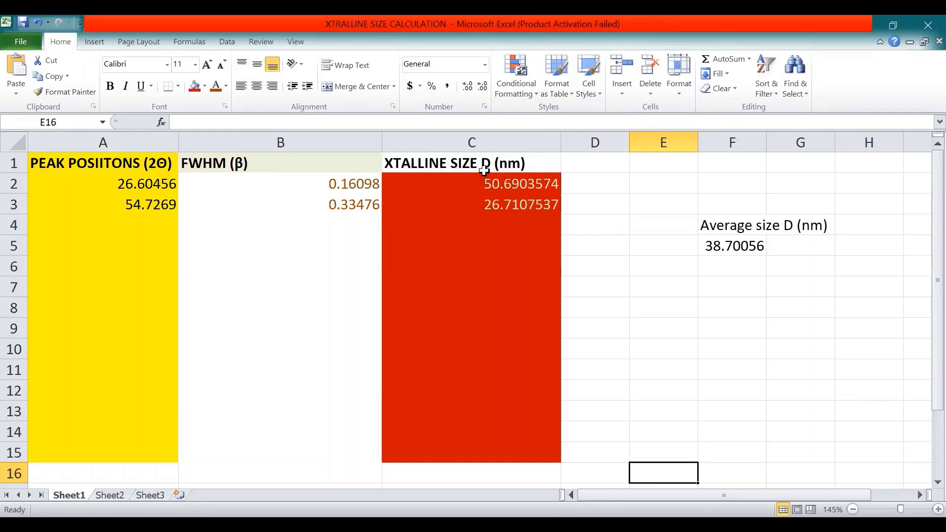
left_click(463, 166)
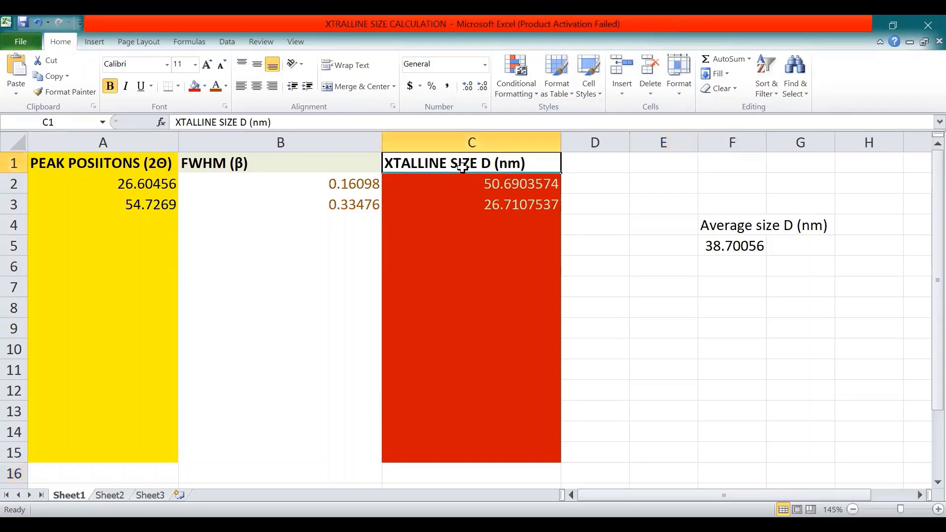
left_click(493, 186)
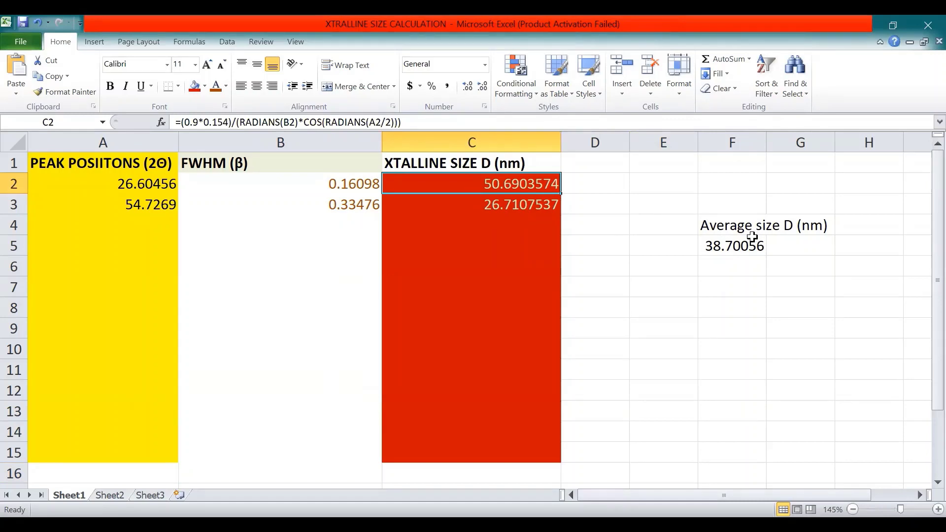
left_click(710, 246)
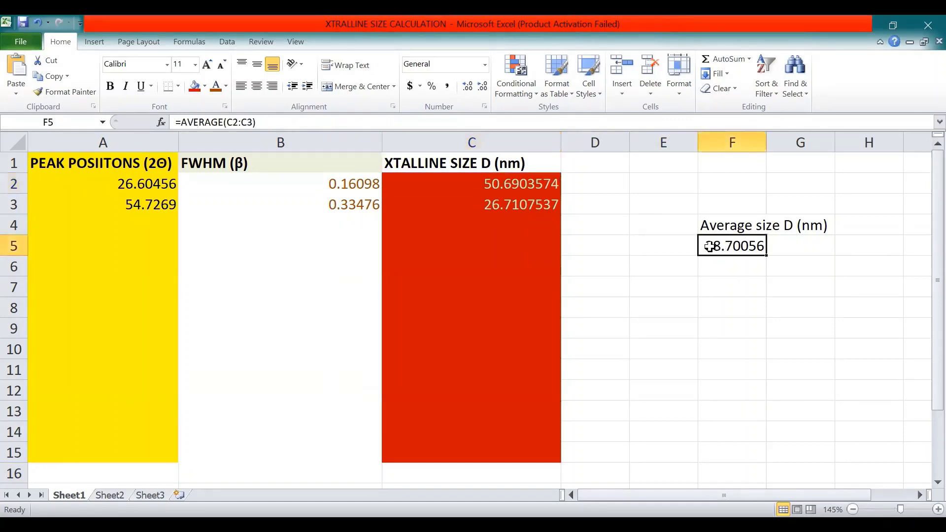